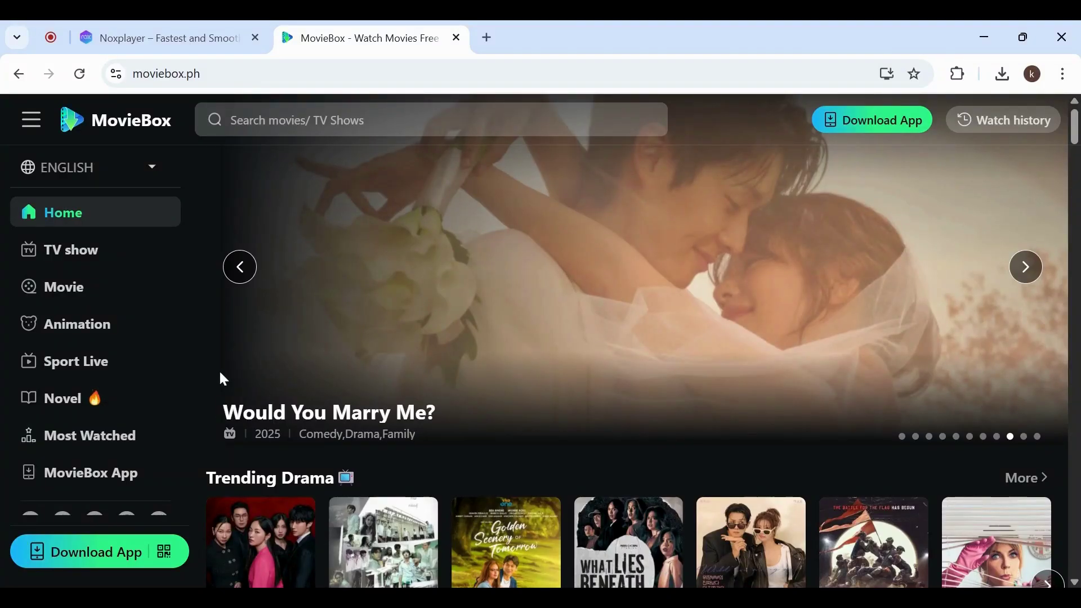
{"action": "scroll", "coordinate": [268, 371], "scroll_direction": "down", "scroll_amount": 1}
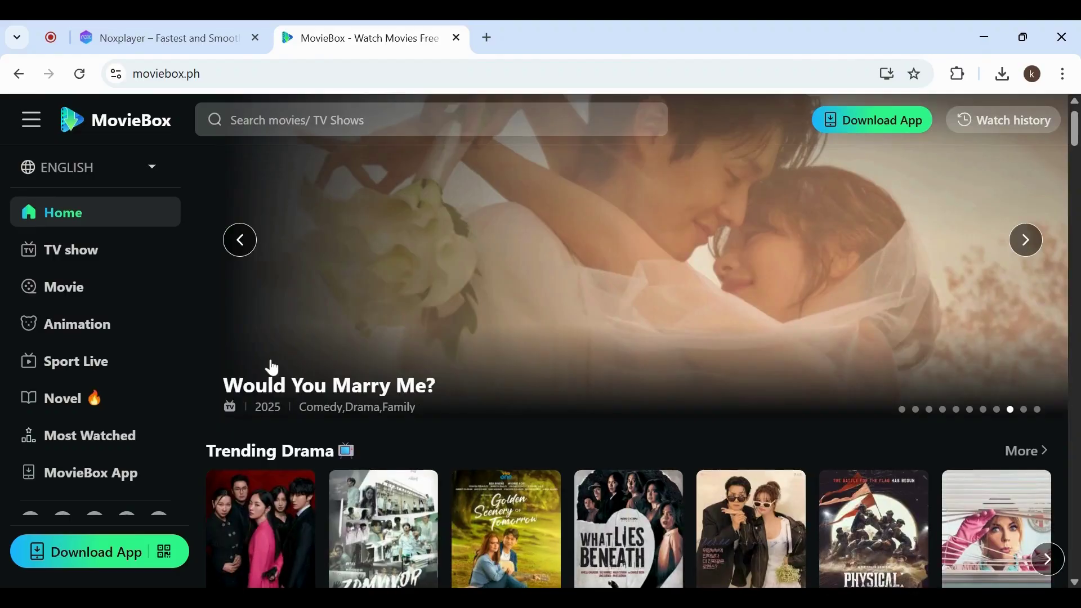
{"action": "scroll", "coordinate": [270, 366], "scroll_direction": "down", "scroll_amount": 2}
{"action": "scroll", "coordinate": [270, 366], "scroll_direction": "down", "scroll_amount": 1}
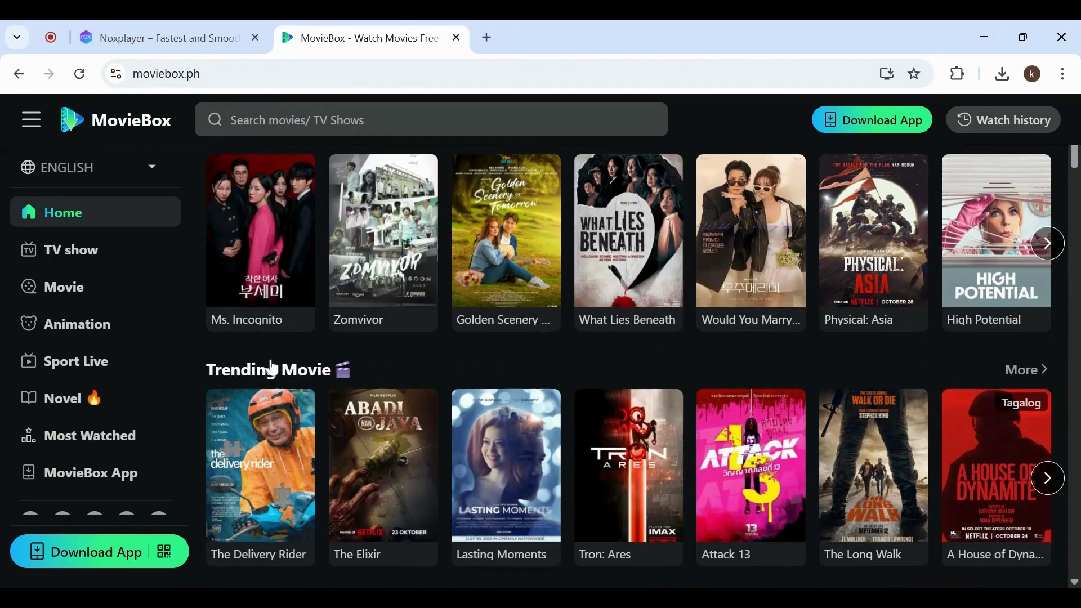
{"action": "scroll", "coordinate": [270, 366], "scroll_direction": "down", "scroll_amount": 1}
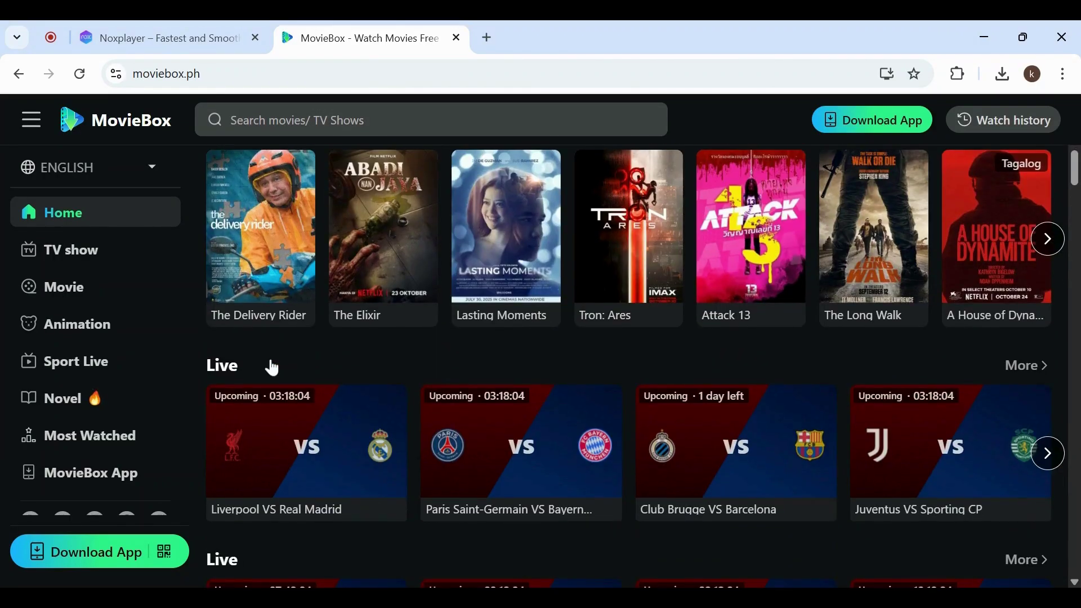
{"action": "scroll", "coordinate": [270, 366], "scroll_direction": "down", "scroll_amount": 2}
{"action": "scroll", "coordinate": [271, 366], "scroll_direction": "down", "scroll_amount": 1}
{"action": "scroll", "coordinate": [270, 366], "scroll_direction": "down", "scroll_amount": 1}
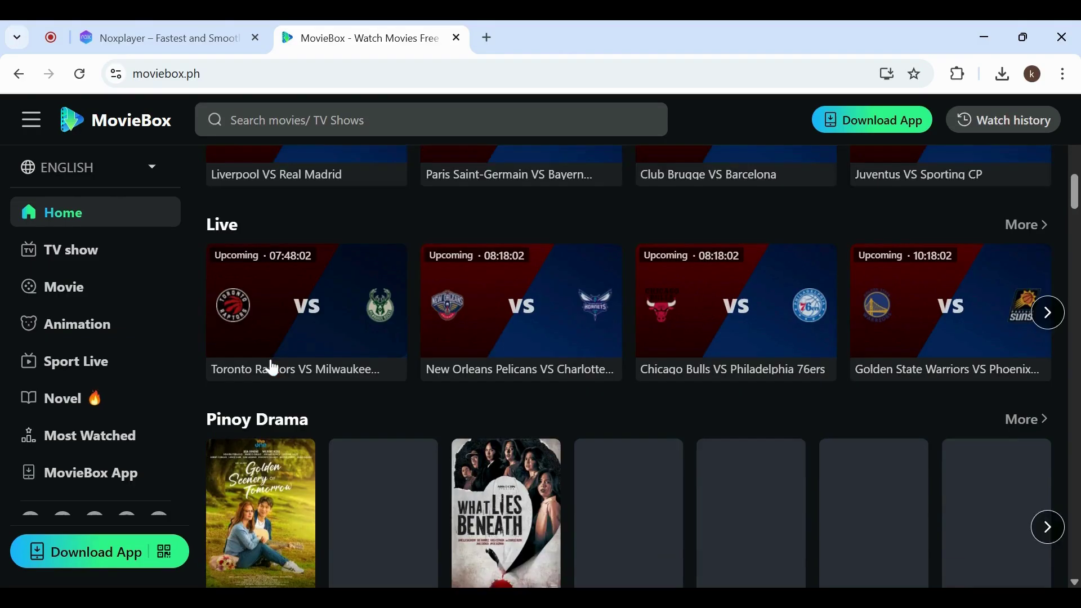
{"action": "scroll", "coordinate": [270, 365], "scroll_direction": "down", "scroll_amount": 1}
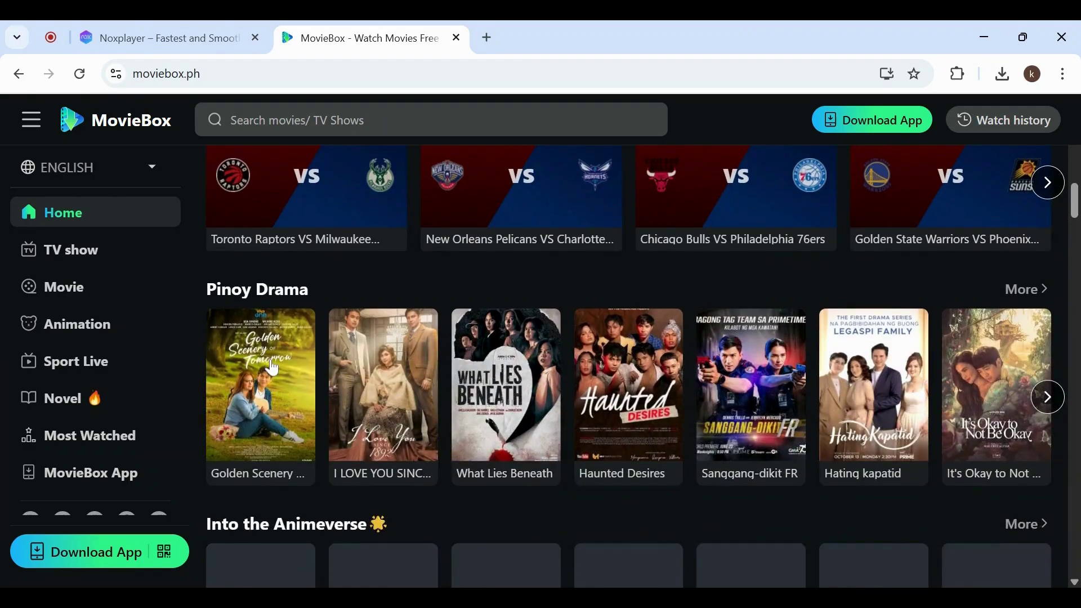
{"action": "scroll", "coordinate": [271, 366], "scroll_direction": "down", "scroll_amount": 1}
{"action": "scroll", "coordinate": [271, 366], "scroll_direction": "down", "scroll_amount": 2}
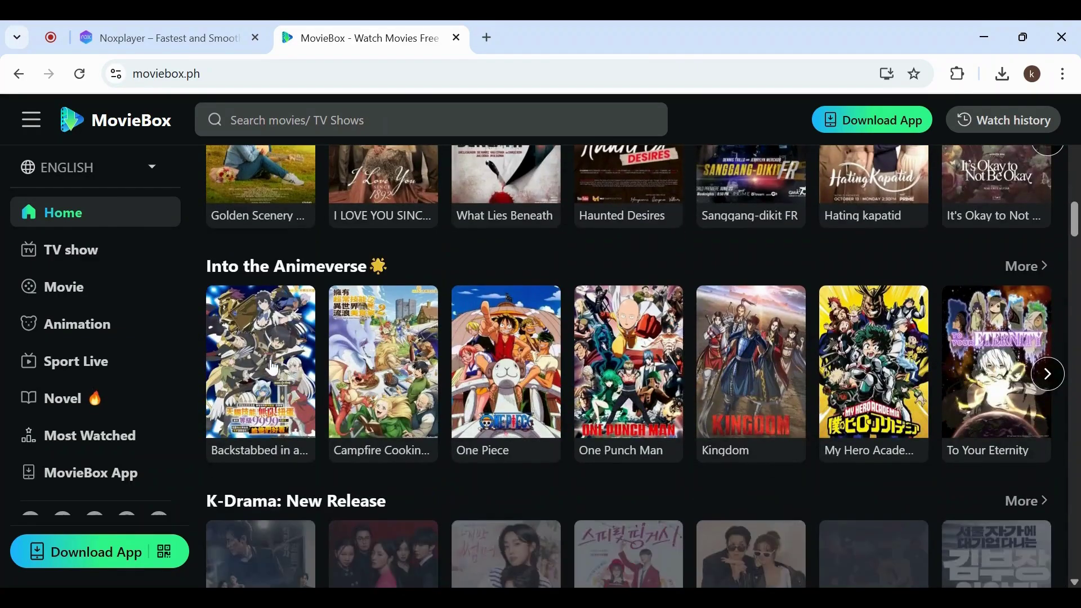
{"action": "scroll", "coordinate": [270, 366], "scroll_direction": "down", "scroll_amount": 4}
{"action": "scroll", "coordinate": [271, 366], "scroll_direction": "down", "scroll_amount": 1}
{"action": "scroll", "coordinate": [271, 365], "scroll_direction": "down", "scroll_amount": 1}
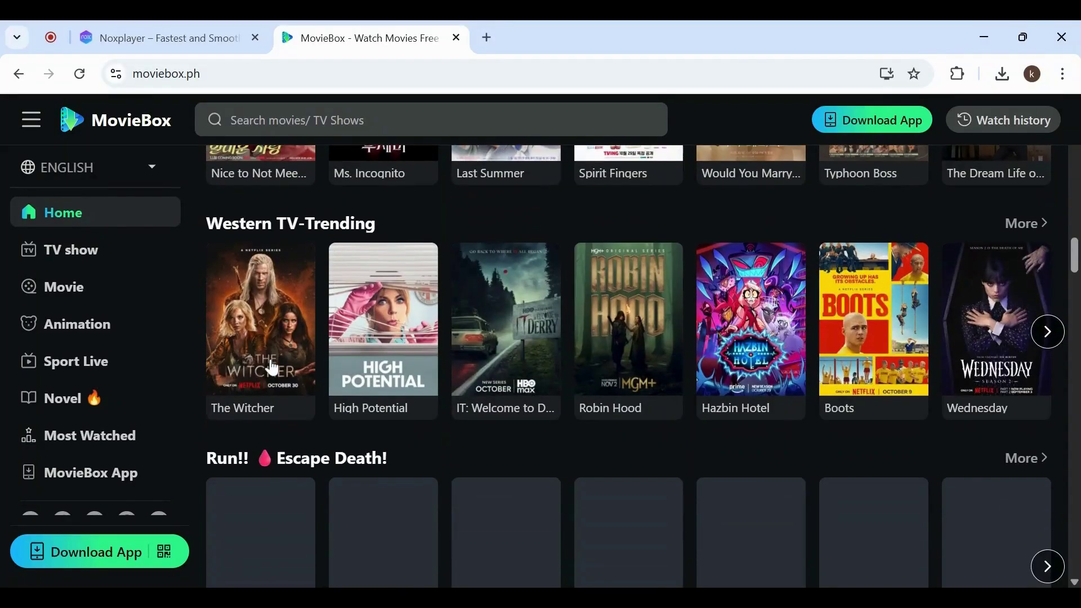
{"action": "scroll", "coordinate": [270, 365], "scroll_direction": "down", "scroll_amount": 1}
{"action": "scroll", "coordinate": [271, 366], "scroll_direction": "down", "scroll_amount": 2}
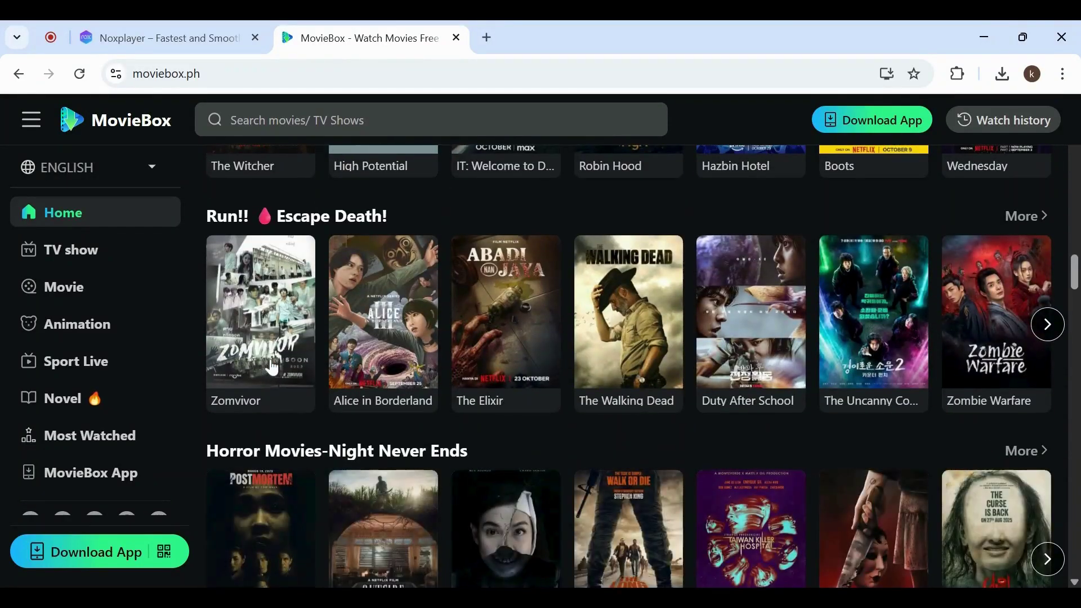
{"action": "scroll", "coordinate": [270, 366], "scroll_direction": "down", "scroll_amount": 2}
{"action": "scroll", "coordinate": [271, 365], "scroll_direction": "down", "scroll_amount": 1}
{"action": "scroll", "coordinate": [270, 366], "scroll_direction": "down", "scroll_amount": 2}
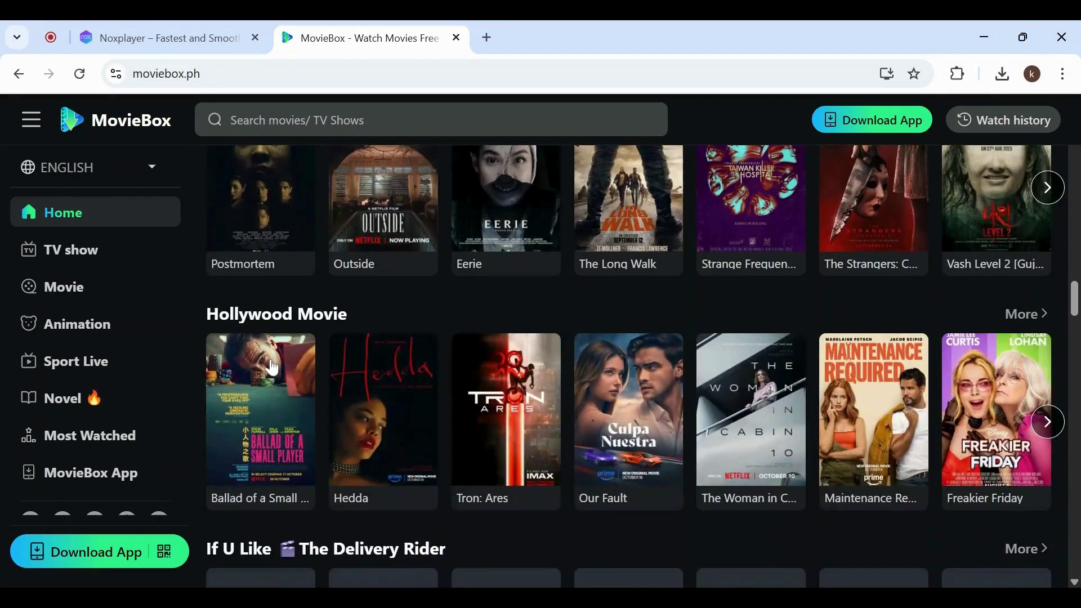
- Switch from the MovieBox homepage to the NoxPlayer emulator website tab
{"action": "left_click", "coordinate": [156, 20]}
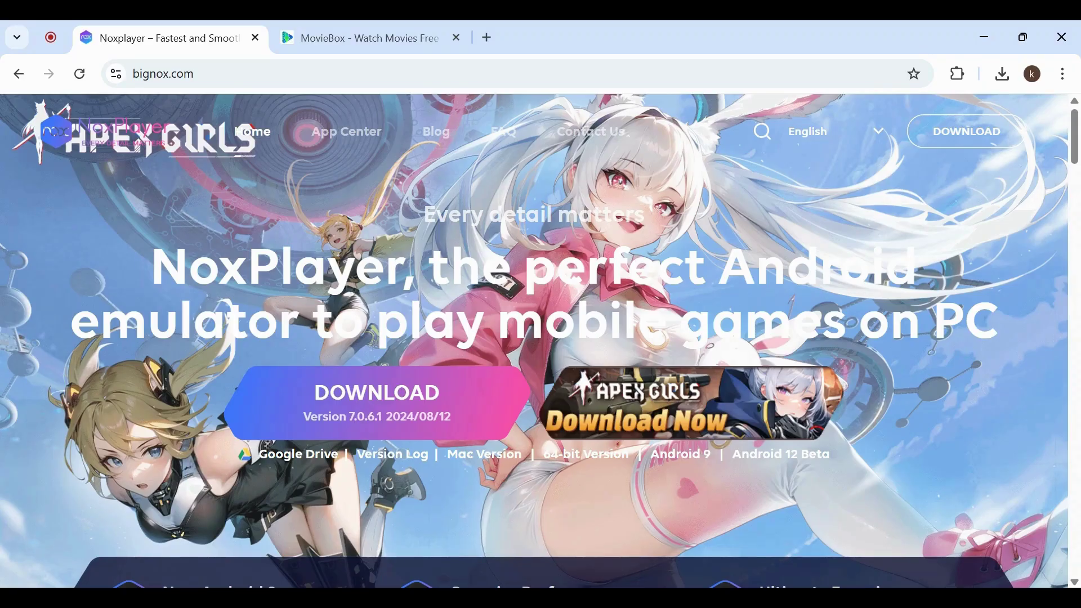
{"action": "scroll", "coordinate": [541, 339], "scroll_direction": "down", "scroll_amount": 2}
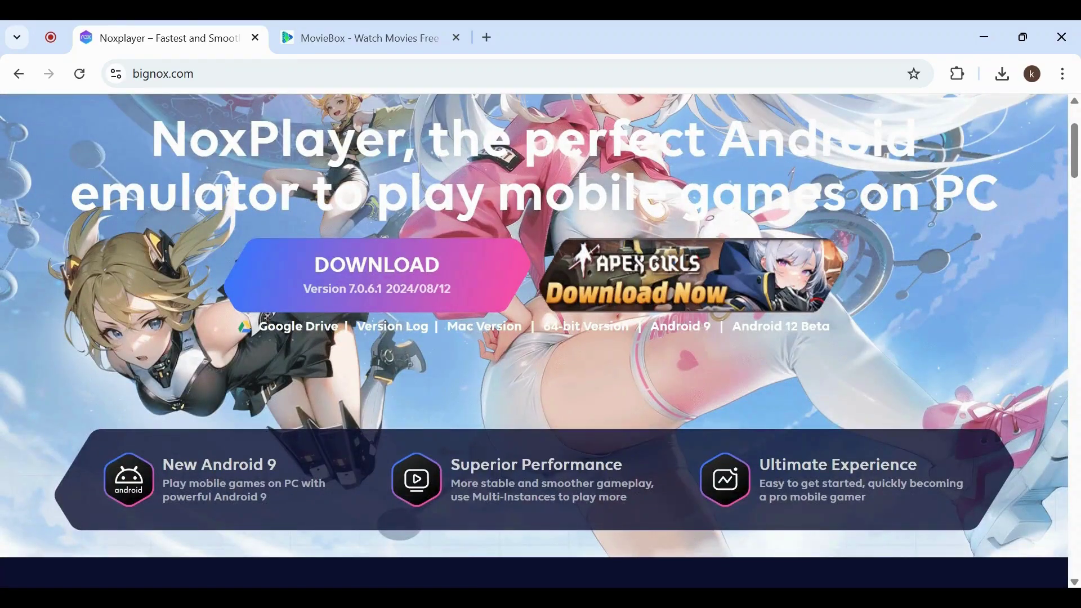
{"action": "scroll", "coordinate": [541, 338], "scroll_direction": "down", "scroll_amount": 1}
{"action": "scroll", "coordinate": [426, 375], "scroll_direction": "down", "scroll_amount": 1}
{"action": "scroll", "coordinate": [425, 374], "scroll_direction": "down", "scroll_amount": 1}
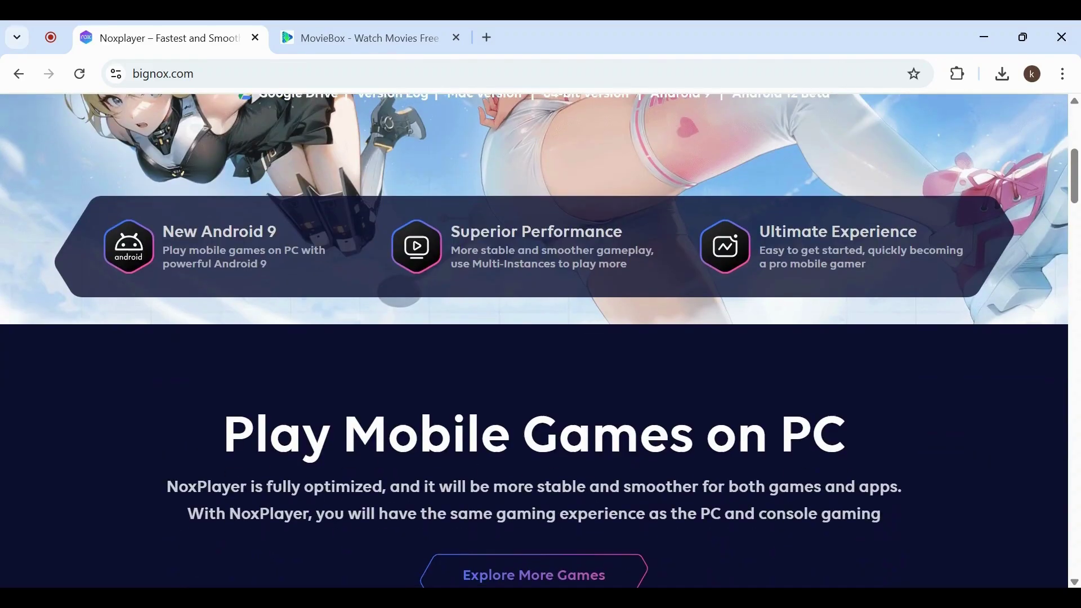
{"action": "scroll", "coordinate": [426, 374], "scroll_direction": "up", "scroll_amount": 2}
{"action": "scroll", "coordinate": [426, 374], "scroll_direction": "up", "scroll_amount": 1}
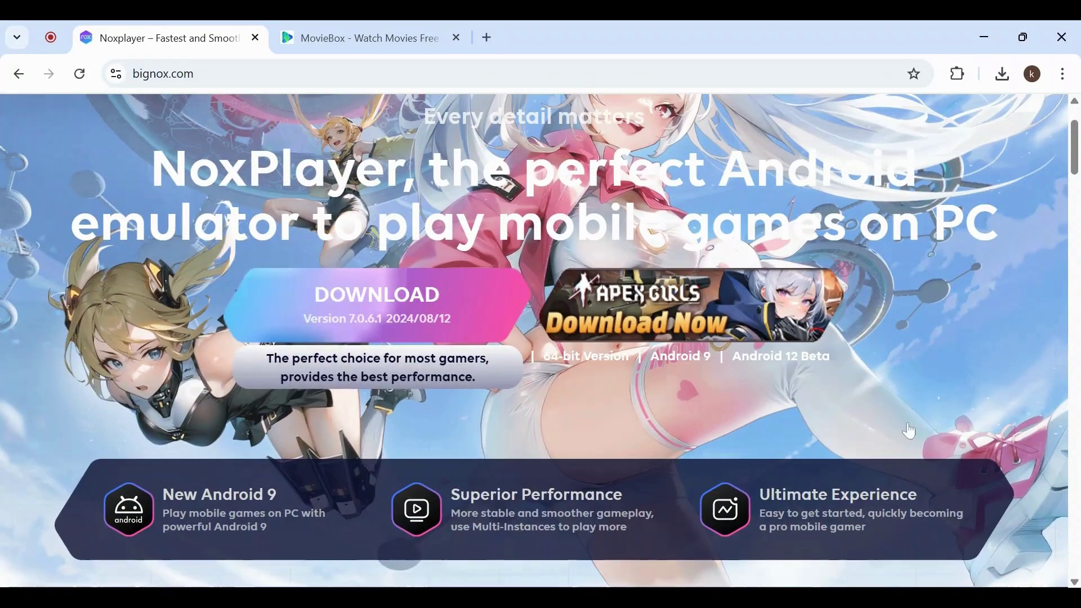
{"action": "scroll", "coordinate": [907, 420], "scroll_direction": "down", "scroll_amount": 1}
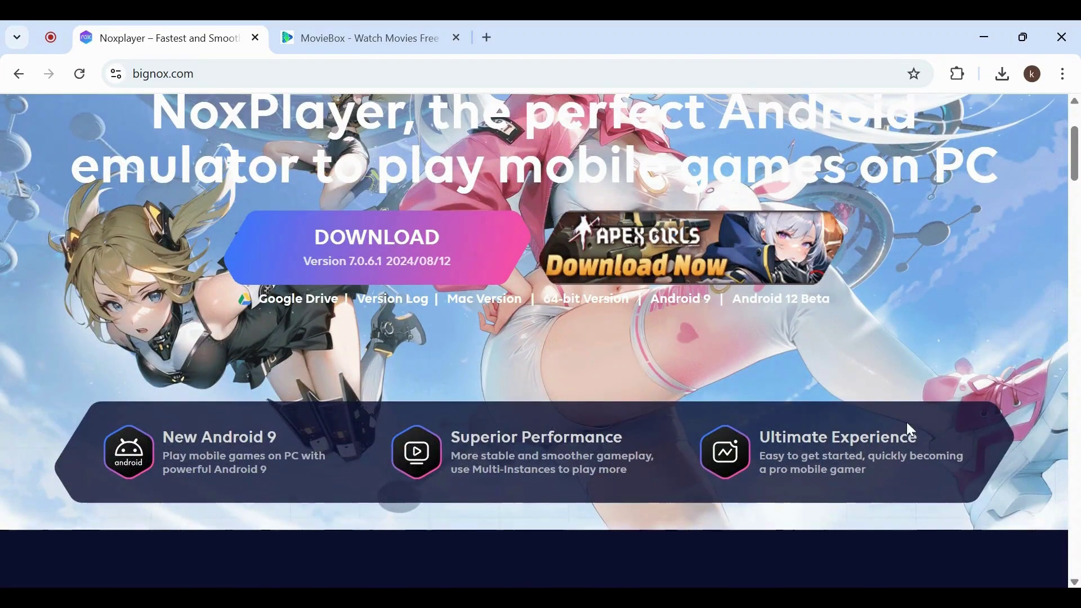
{"action": "scroll", "coordinate": [907, 419], "scroll_direction": "down", "scroll_amount": 2}
{"action": "scroll", "coordinate": [541, 341], "scroll_direction": "down", "scroll_amount": 2}
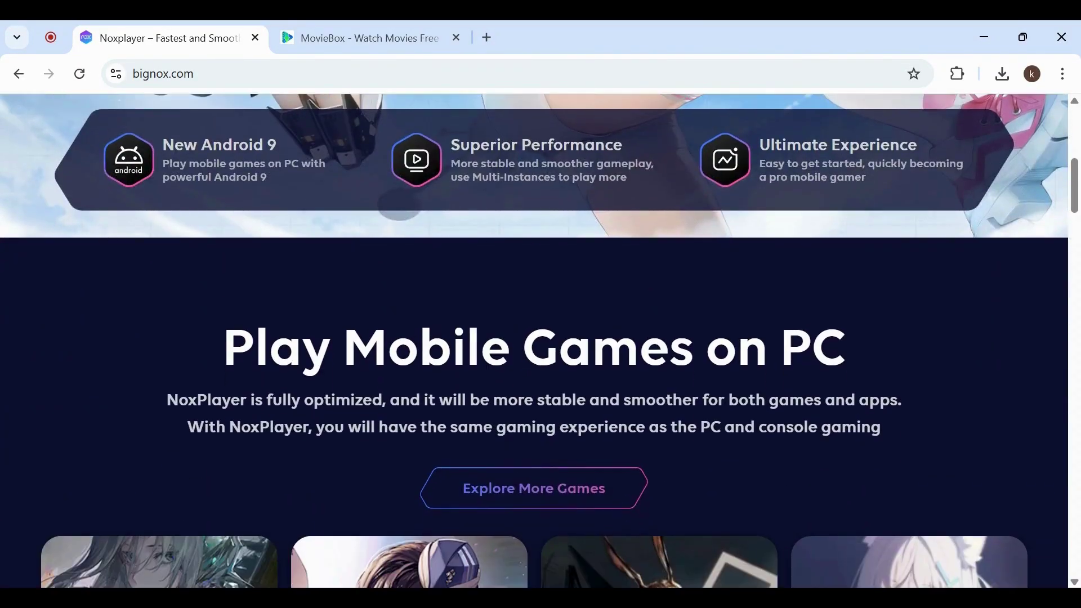
{"action": "scroll", "coordinate": [541, 341], "scroll_direction": "down", "scroll_amount": 3}
{"action": "scroll", "coordinate": [541, 341], "scroll_direction": "down", "scroll_amount": 1}
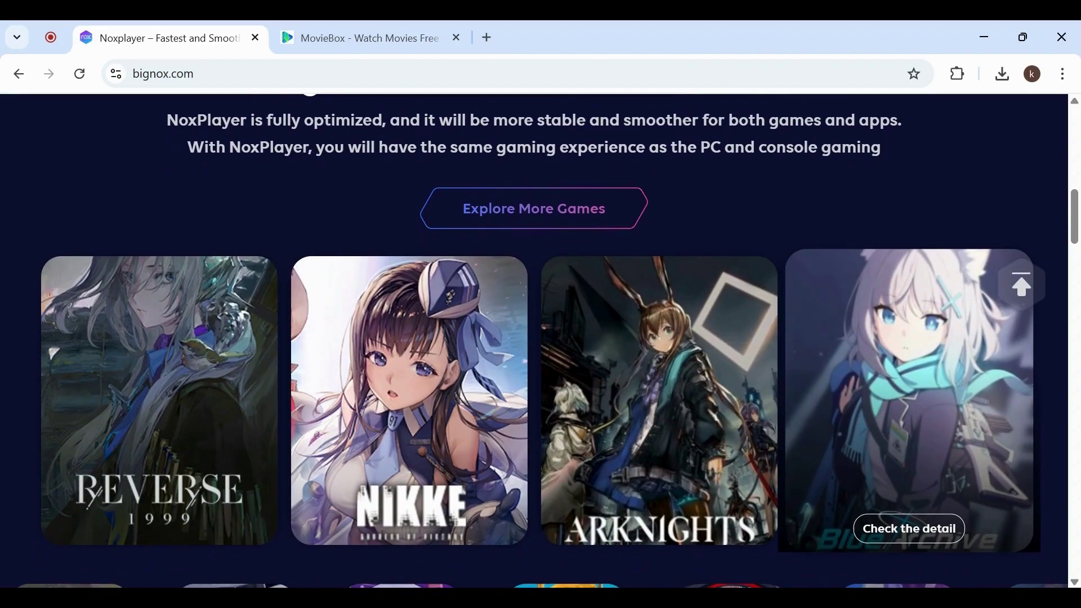
{"action": "scroll", "coordinate": [541, 340], "scroll_direction": "down", "scroll_amount": 3}
{"action": "scroll", "coordinate": [542, 341], "scroll_direction": "down", "scroll_amount": 2}
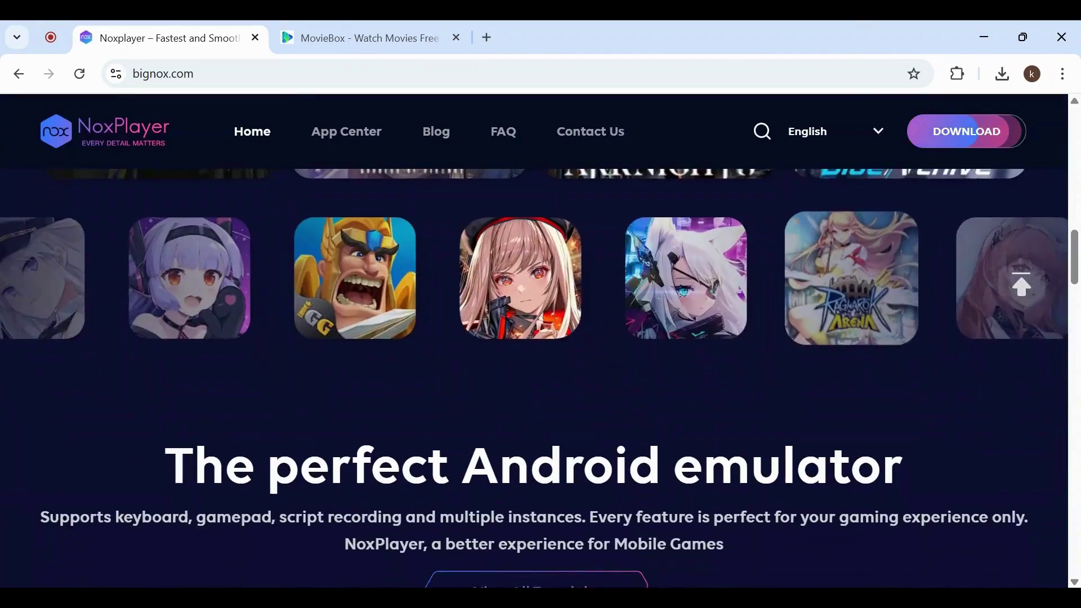
{"action": "scroll", "coordinate": [541, 340], "scroll_direction": "down", "scroll_amount": 3}
{"action": "scroll", "coordinate": [541, 340], "scroll_direction": "down", "scroll_amount": 2}
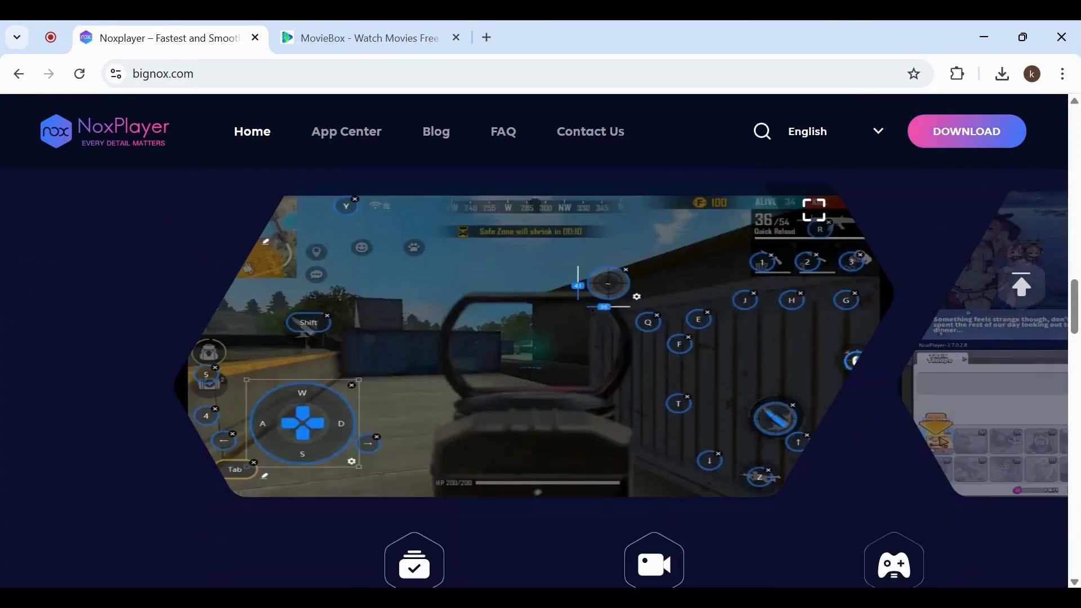
{"action": "scroll", "coordinate": [541, 341], "scroll_direction": "down", "scroll_amount": 3}
{"action": "scroll", "coordinate": [541, 341], "scroll_direction": "down", "scroll_amount": 3}
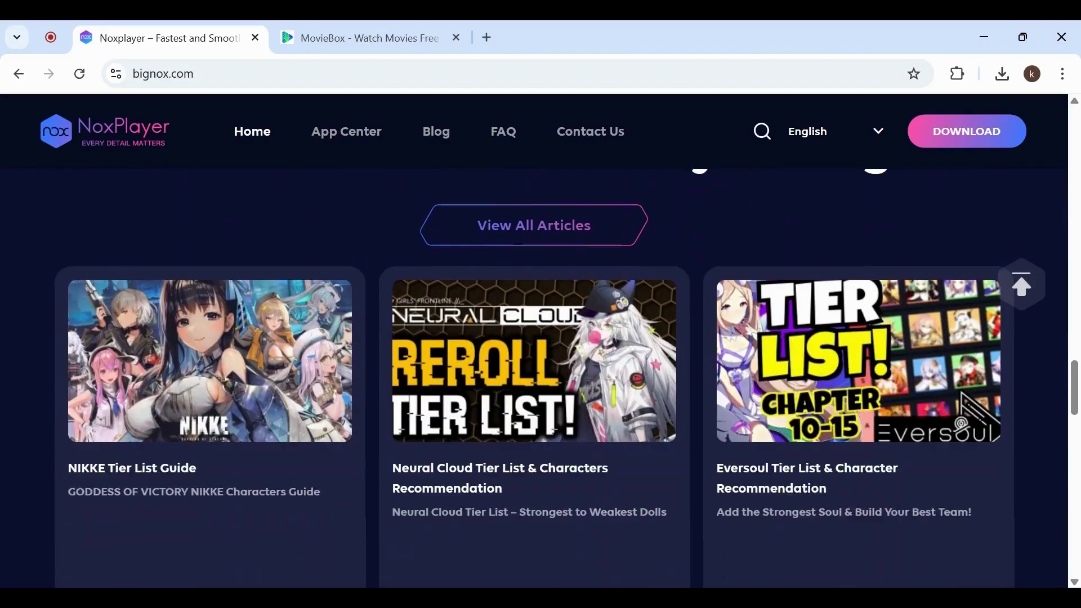
{"action": "scroll", "coordinate": [540, 340], "scroll_direction": "down", "scroll_amount": 3}
{"action": "scroll", "coordinate": [541, 340], "scroll_direction": "down", "scroll_amount": 4}
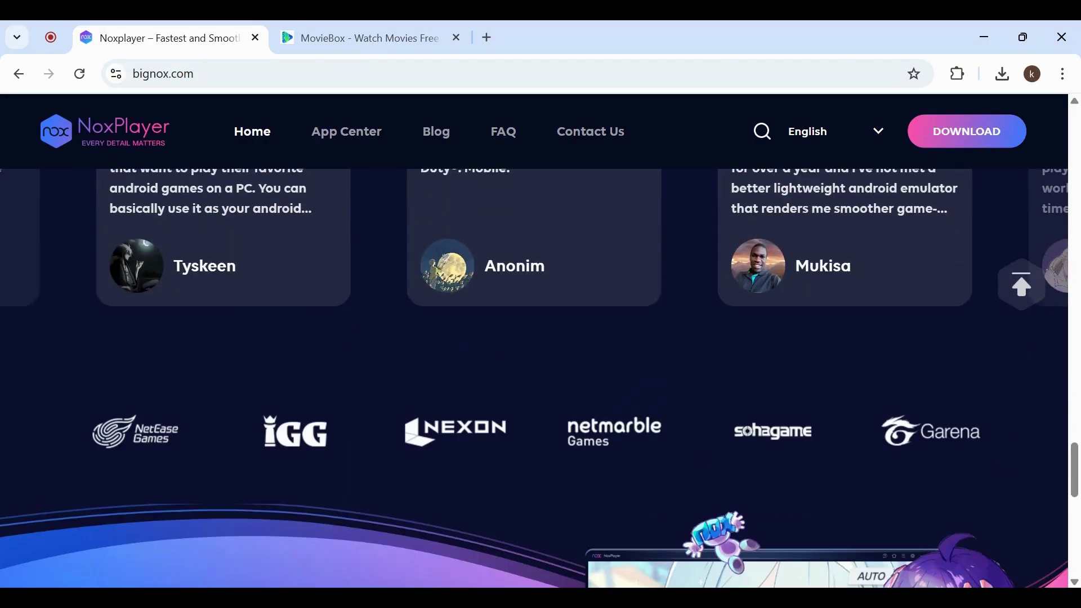
{"action": "scroll", "coordinate": [540, 341], "scroll_direction": "down", "scroll_amount": 5}
{"action": "scroll", "coordinate": [540, 341], "scroll_direction": "down", "scroll_amount": 3}
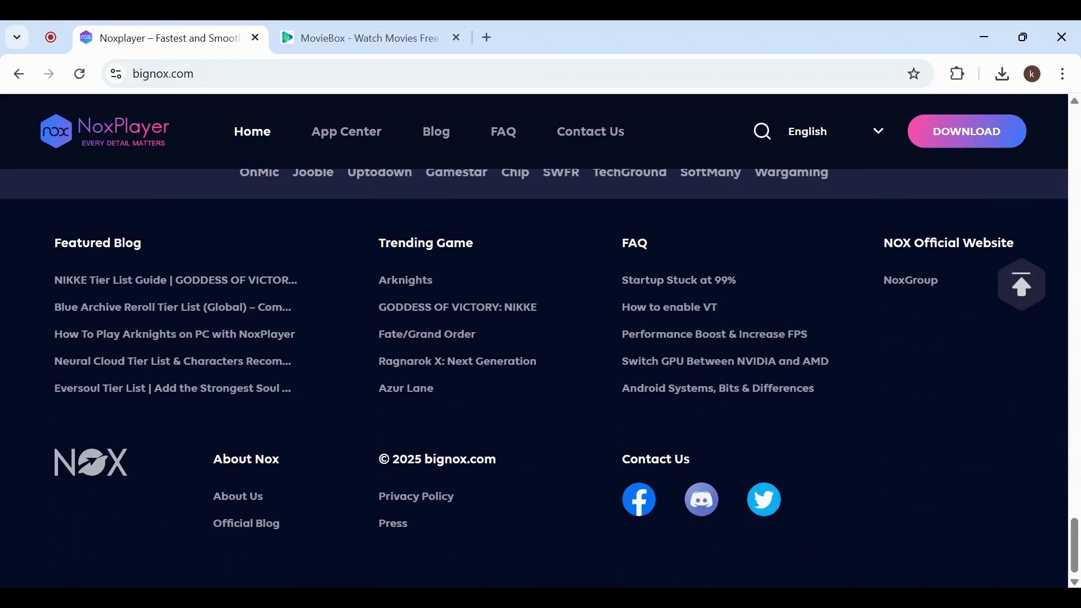
{"action": "left_click_drag", "start_coordinate": [1074, 545], "coordinate": [1075, 134]}
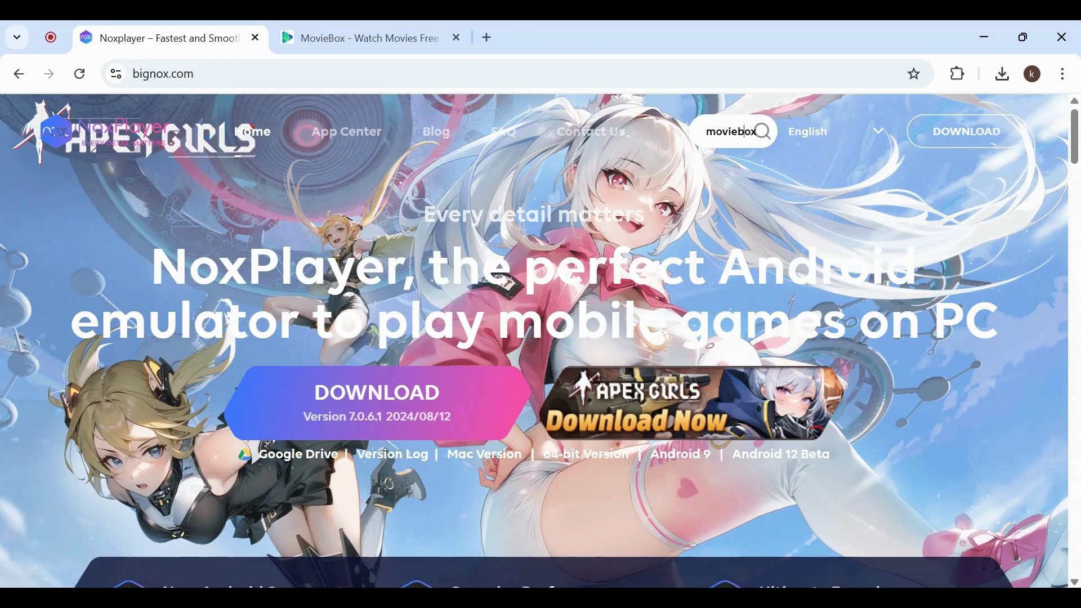
- Search NoxPlayer App Center for 'moviebox', returning 24 results led by MovieBox apps
{"action": "left_click", "coordinate": [761, 133]}
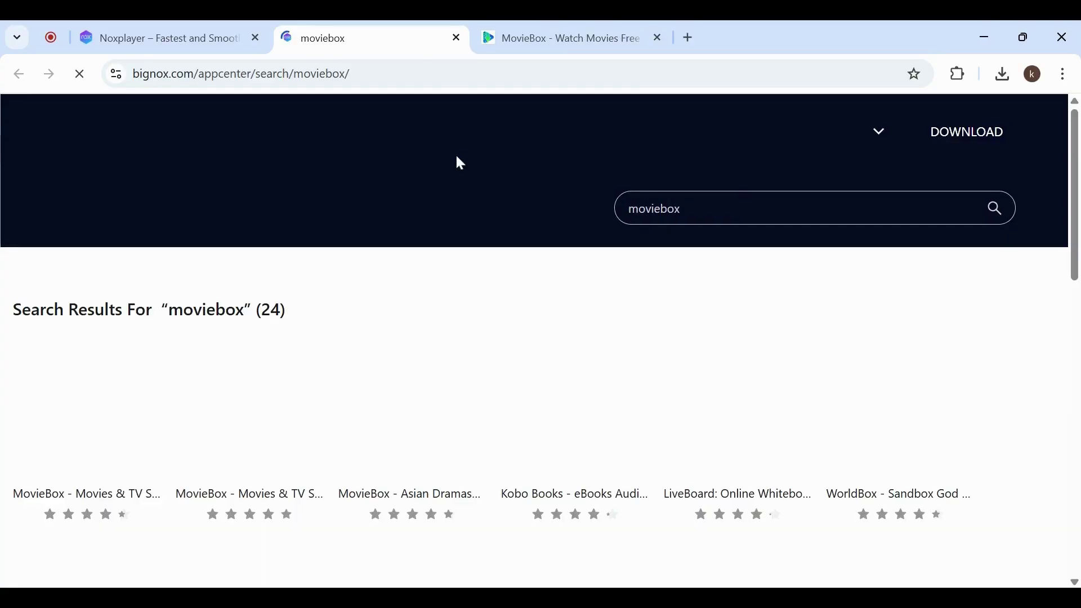
{"action": "scroll", "coordinate": [1047, 367], "scroll_direction": "down", "scroll_amount": 1}
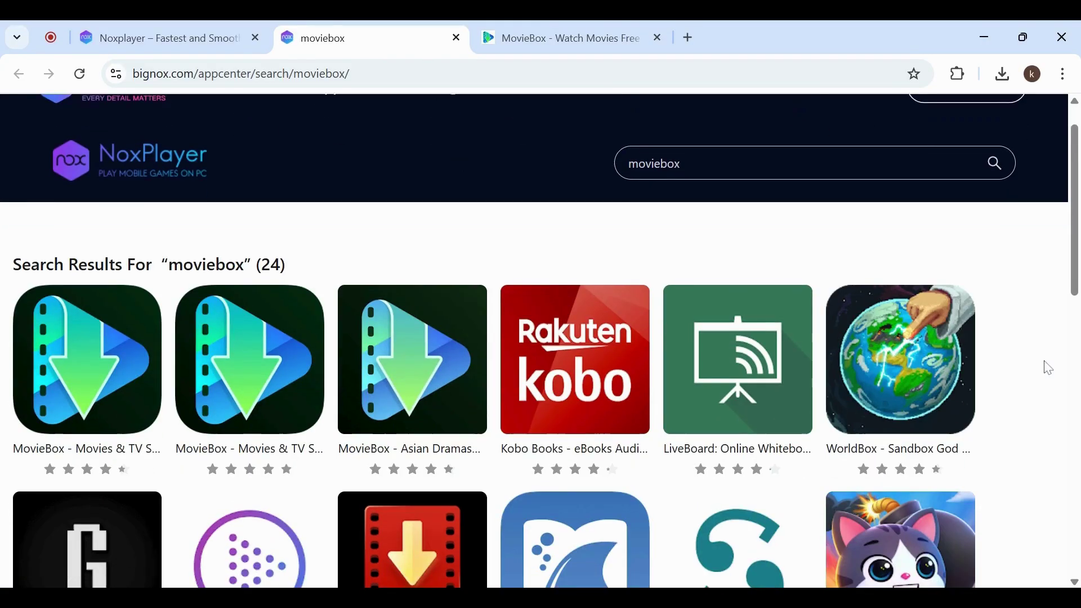
{"action": "scroll", "coordinate": [1048, 367], "scroll_direction": "down", "scroll_amount": 1}
{"action": "scroll", "coordinate": [1047, 368], "scroll_direction": "down", "scroll_amount": 2}
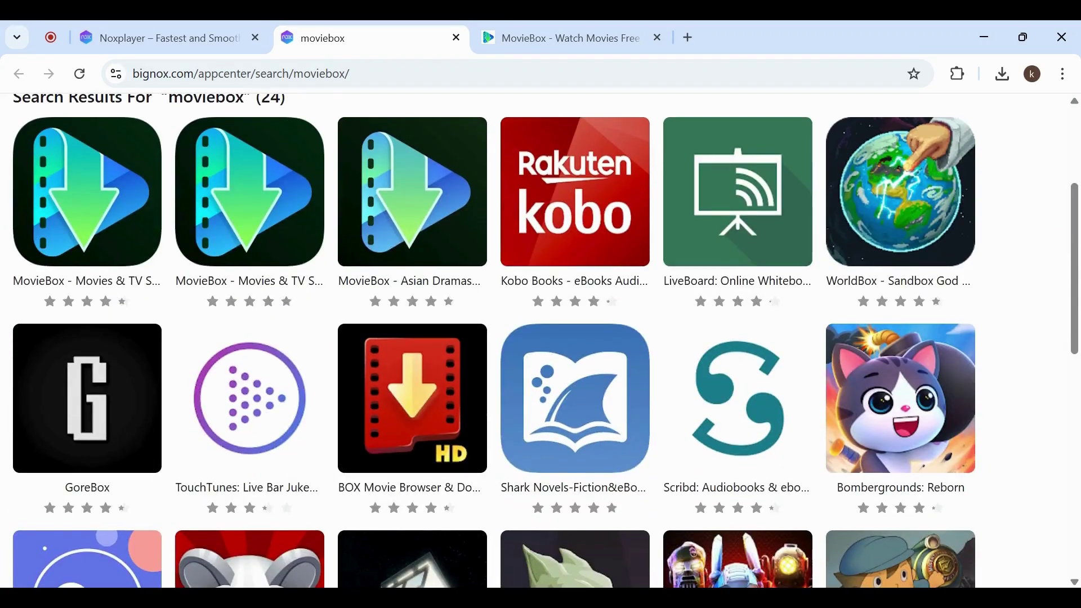
{"action": "scroll", "coordinate": [541, 338], "scroll_direction": "down", "scroll_amount": 2}
{"action": "scroll", "coordinate": [541, 338], "scroll_direction": "down", "scroll_amount": 2}
{"action": "scroll", "coordinate": [541, 338], "scroll_direction": "down", "scroll_amount": 2}
{"action": "scroll", "coordinate": [541, 338], "scroll_direction": "up", "scroll_amount": 2}
{"action": "scroll", "coordinate": [540, 338], "scroll_direction": "up", "scroll_amount": 10}
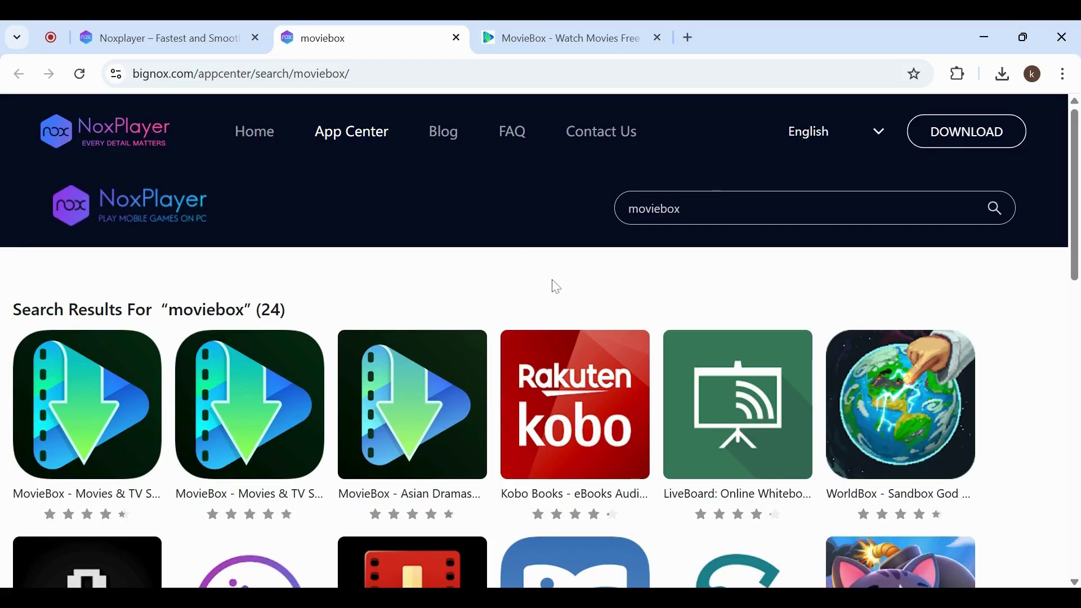
- Return to the 'MovieBox - Watch Movies Free' tab to browse its movie and TV rows
{"action": "left_click", "coordinate": [593, 21]}
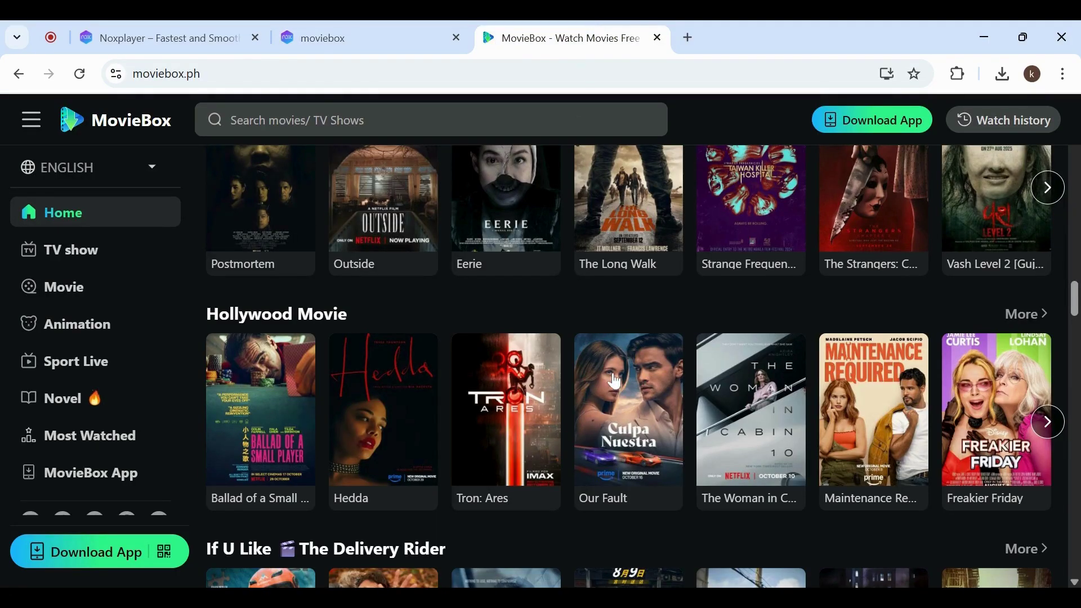
{"action": "scroll", "coordinate": [613, 382], "scroll_direction": "down", "scroll_amount": 2}
{"action": "scroll", "coordinate": [856, 451], "scroll_direction": "down", "scroll_amount": 3}
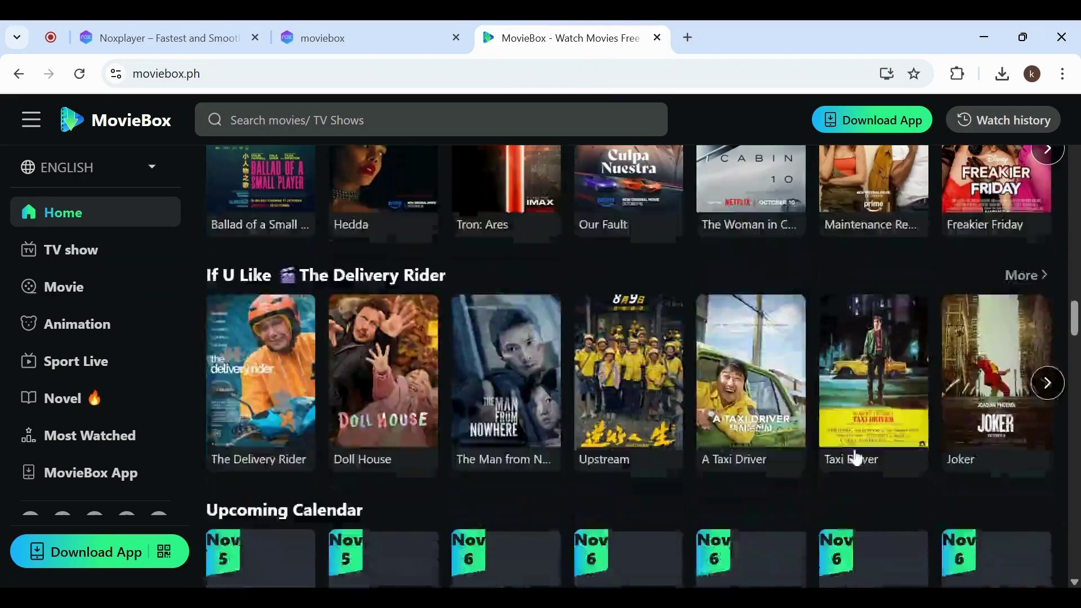
{"action": "scroll", "coordinate": [855, 451], "scroll_direction": "down", "scroll_amount": 4}
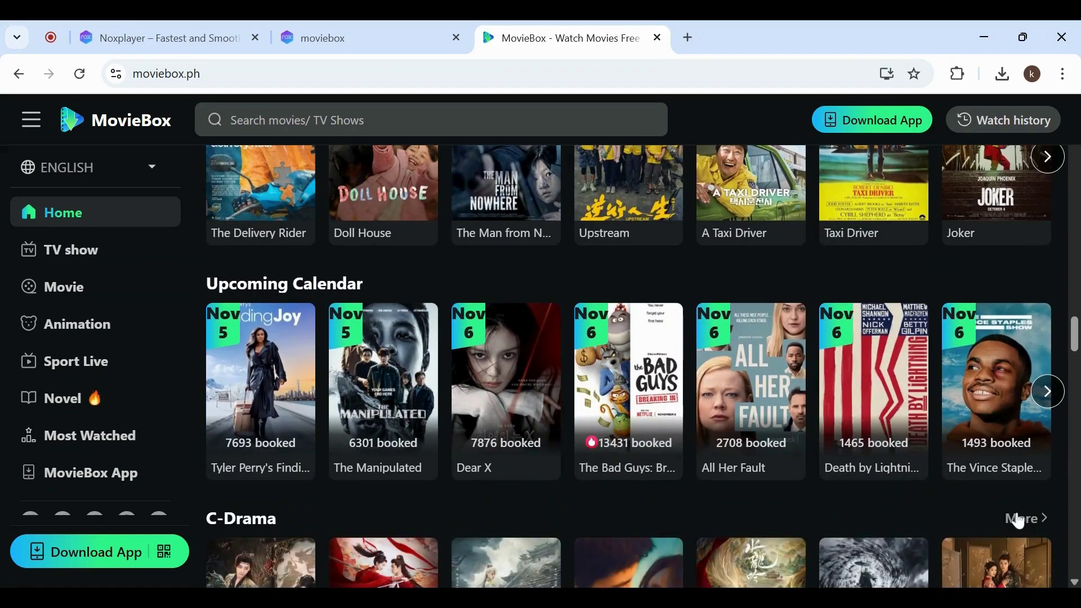
{"action": "scroll", "coordinate": [1016, 521], "scroll_direction": "down", "scroll_amount": 2}
{"action": "scroll", "coordinate": [1015, 521], "scroll_direction": "down", "scroll_amount": 3}
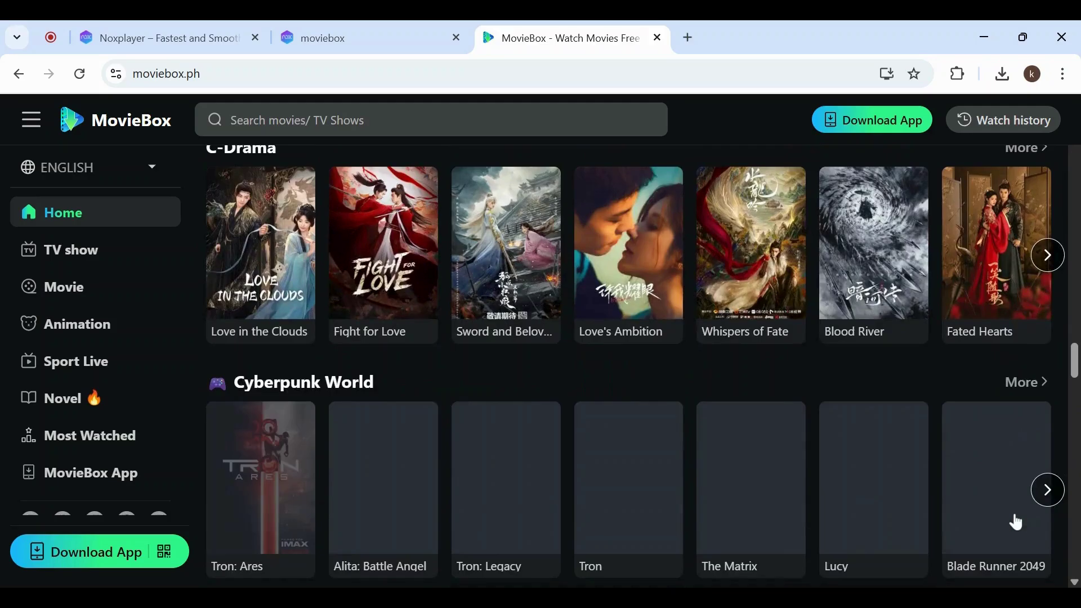
{"action": "scroll", "coordinate": [1016, 522], "scroll_direction": "down", "scroll_amount": 3}
{"action": "scroll", "coordinate": [1016, 521], "scroll_direction": "down", "scroll_amount": 3}
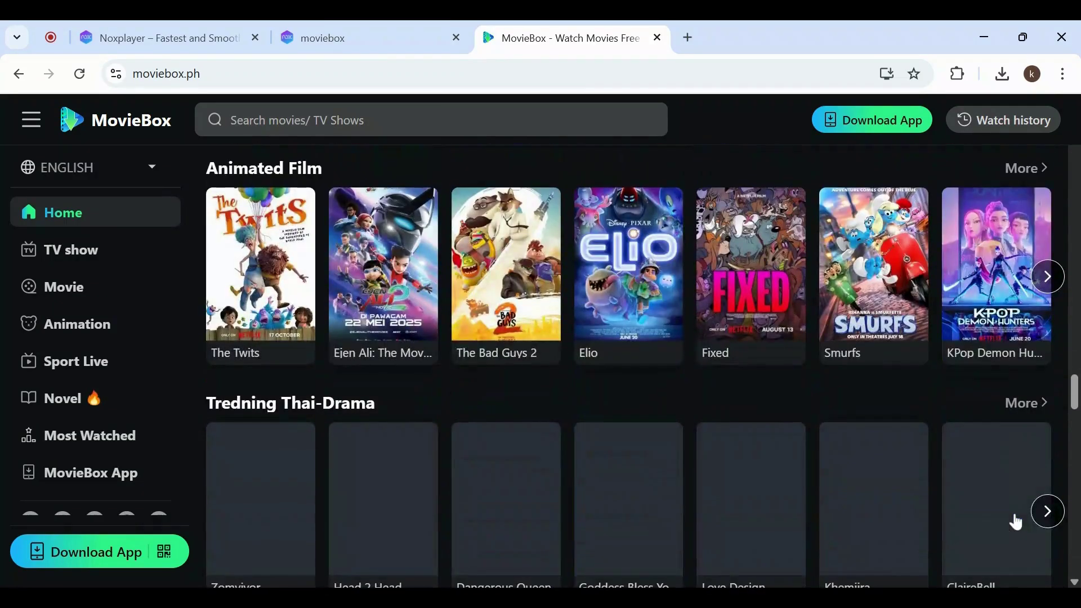
{"action": "scroll", "coordinate": [1016, 521], "scroll_direction": "down", "scroll_amount": 3}
{"action": "scroll", "coordinate": [1016, 520], "scroll_direction": "down", "scroll_amount": 3}
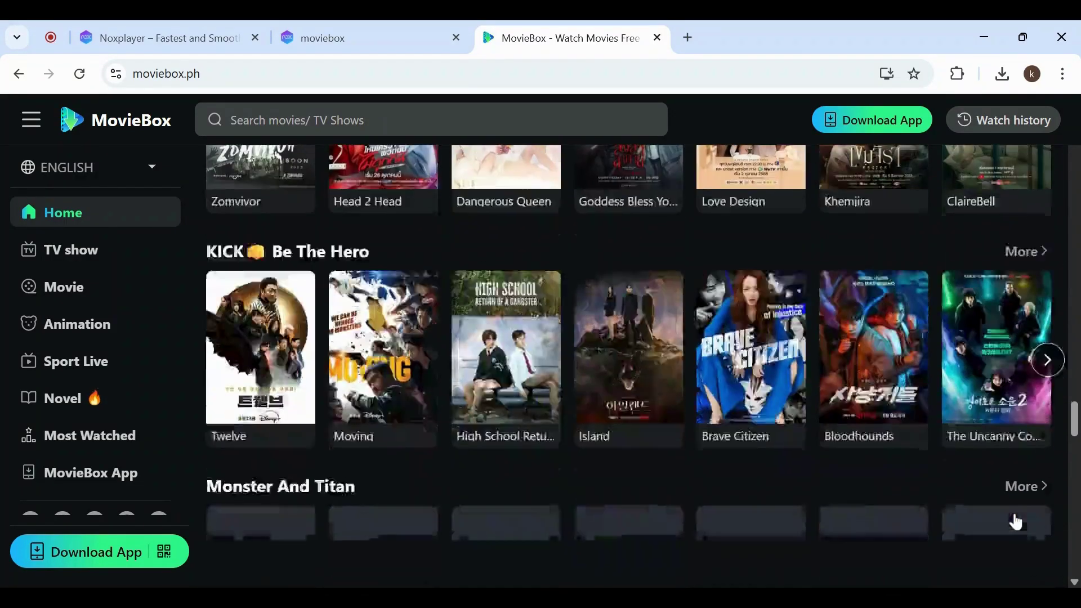
{"action": "scroll", "coordinate": [1016, 522], "scroll_direction": "up", "scroll_amount": 3}
{"action": "scroll", "coordinate": [1016, 521], "scroll_direction": "down", "scroll_amount": 6}
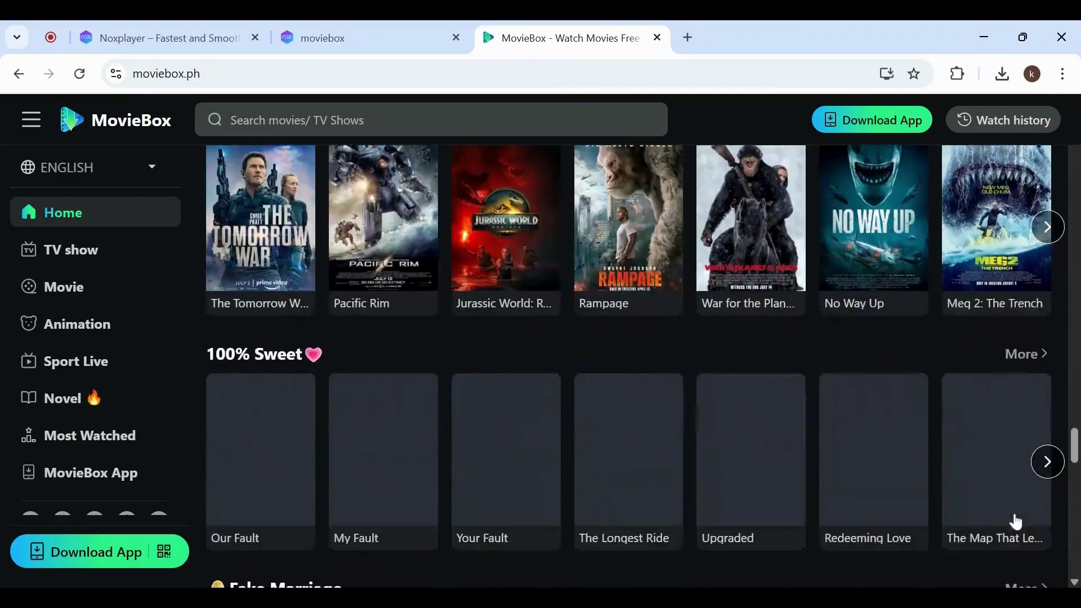
{"action": "scroll", "coordinate": [1016, 522], "scroll_direction": "down", "scroll_amount": 1}
{"action": "scroll", "coordinate": [1016, 521], "scroll_direction": "down", "scroll_amount": 3}
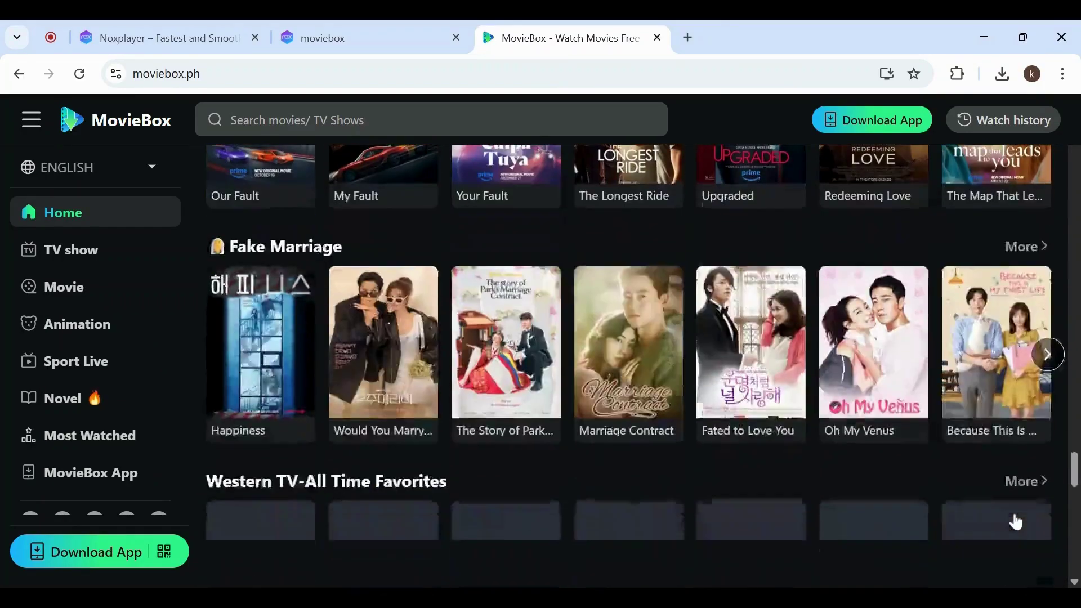
{"action": "scroll", "coordinate": [1016, 520], "scroll_direction": "down", "scroll_amount": 2}
{"action": "scroll", "coordinate": [1016, 520], "scroll_direction": "down", "scroll_amount": 1}
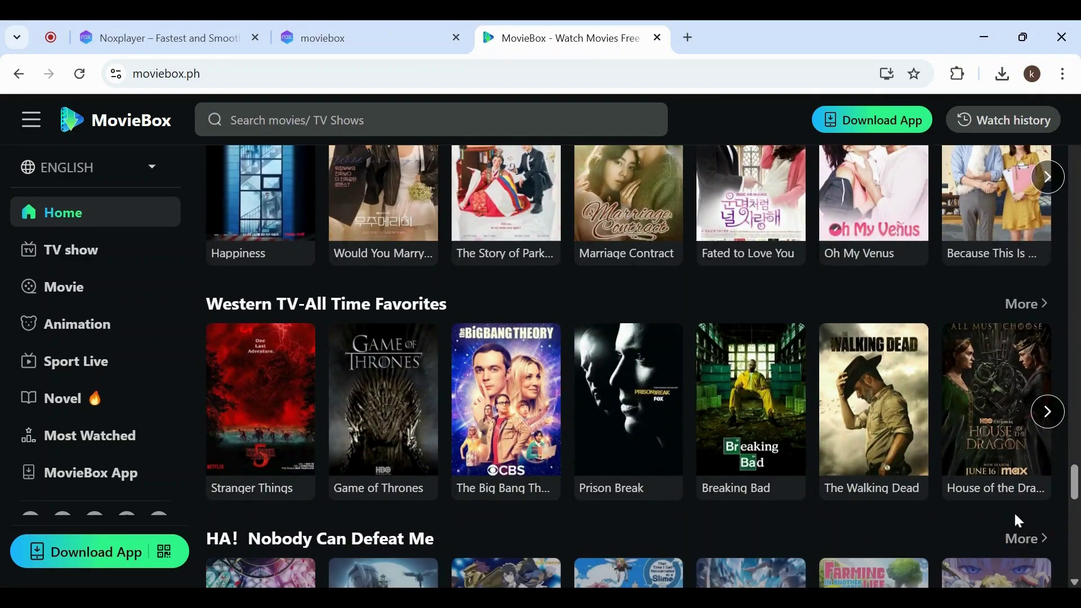
{"action": "scroll", "coordinate": [1015, 521], "scroll_direction": "down", "scroll_amount": 1}
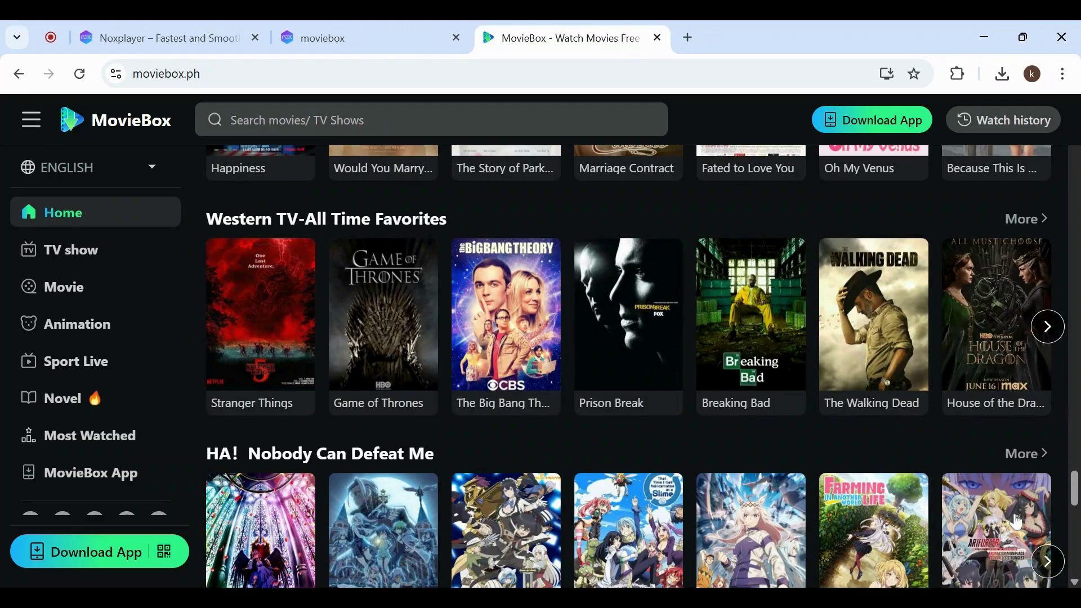
{"action": "scroll", "coordinate": [1016, 522], "scroll_direction": "down", "scroll_amount": 2}
{"action": "scroll", "coordinate": [1015, 522], "scroll_direction": "down", "scroll_amount": 2}
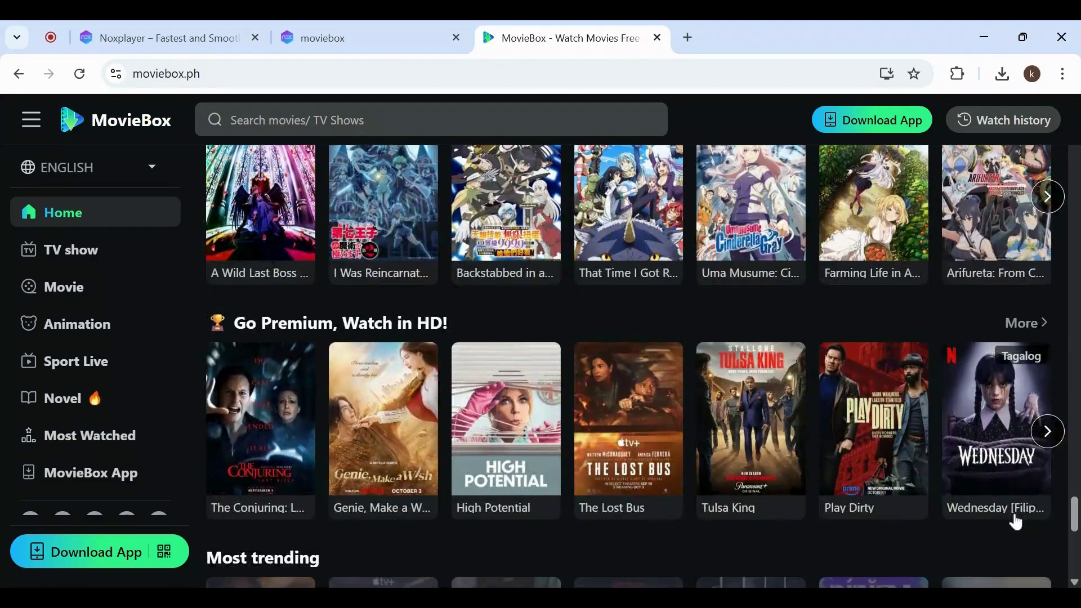
{"action": "scroll", "coordinate": [1016, 520], "scroll_direction": "down", "scroll_amount": 4}
{"action": "scroll", "coordinate": [1016, 521], "scroll_direction": "down", "scroll_amount": 2}
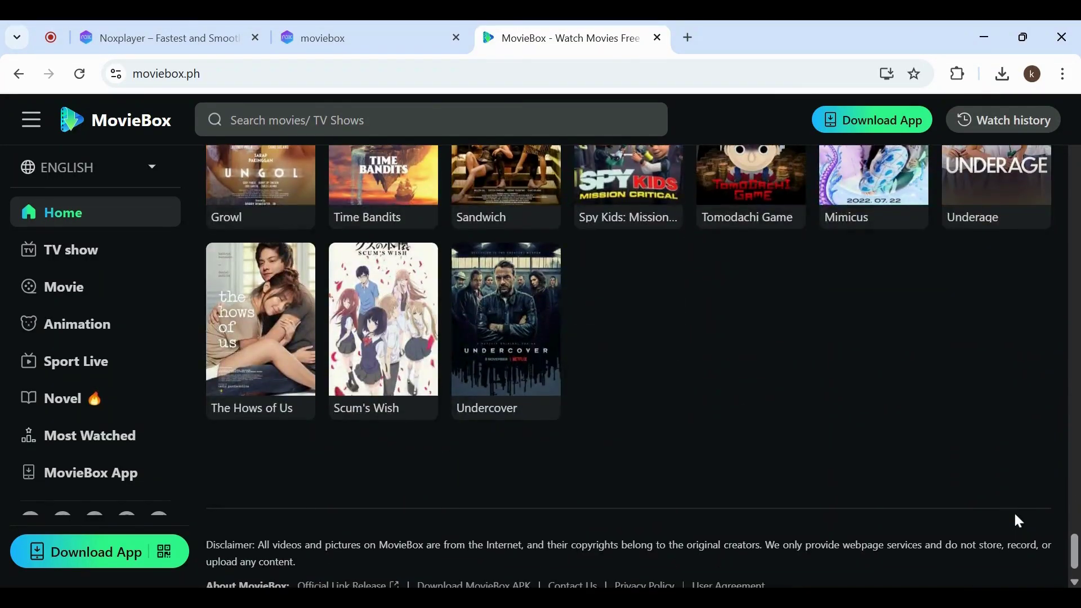
{"action": "scroll", "coordinate": [1014, 514], "scroll_direction": "up", "scroll_amount": 5}
{"action": "scroll", "coordinate": [1015, 513], "scroll_direction": "up", "scroll_amount": 5}
{"action": "scroll", "coordinate": [1014, 513], "scroll_direction": "up", "scroll_amount": 5}
{"action": "scroll", "coordinate": [1014, 513], "scroll_direction": "up", "scroll_amount": 3}
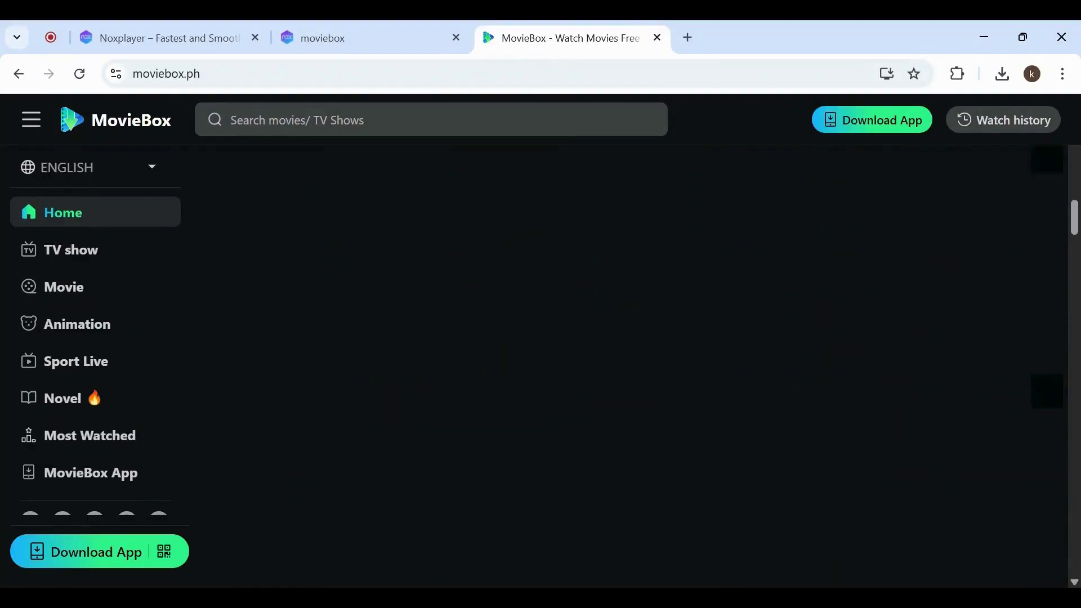
{"action": "scroll", "coordinate": [1015, 514], "scroll_direction": "up", "scroll_amount": 3}
{"action": "scroll", "coordinate": [1015, 513], "scroll_direction": "up", "scroll_amount": 1}
{"action": "scroll", "coordinate": [1013, 514], "scroll_direction": "up", "scroll_amount": 3}
{"action": "scroll", "coordinate": [1014, 514], "scroll_direction": "up", "scroll_amount": 2}
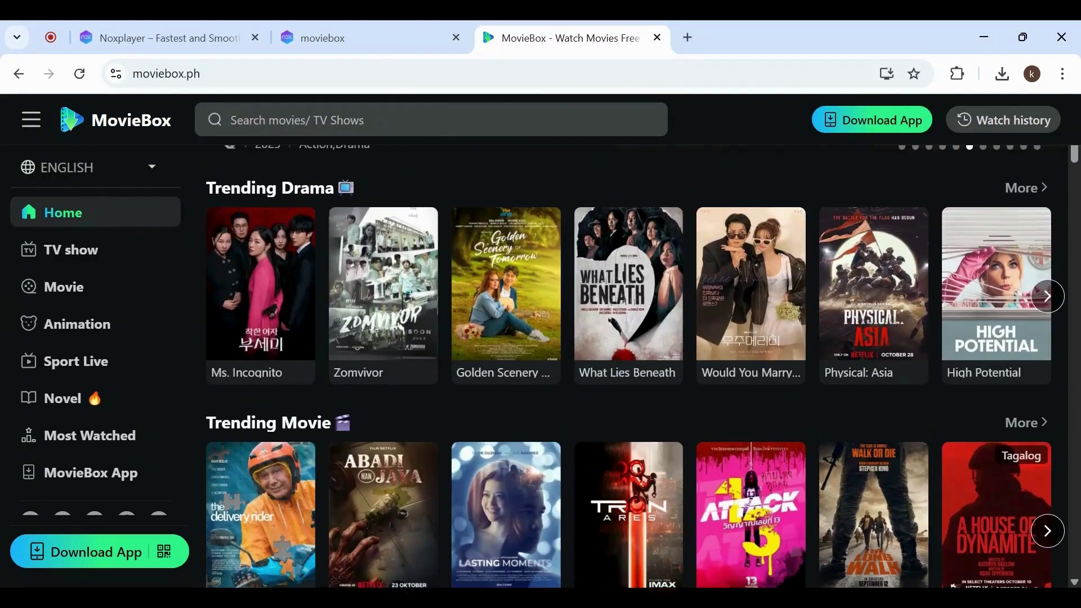
{"action": "scroll", "coordinate": [1015, 513], "scroll_direction": "up", "scroll_amount": 3}
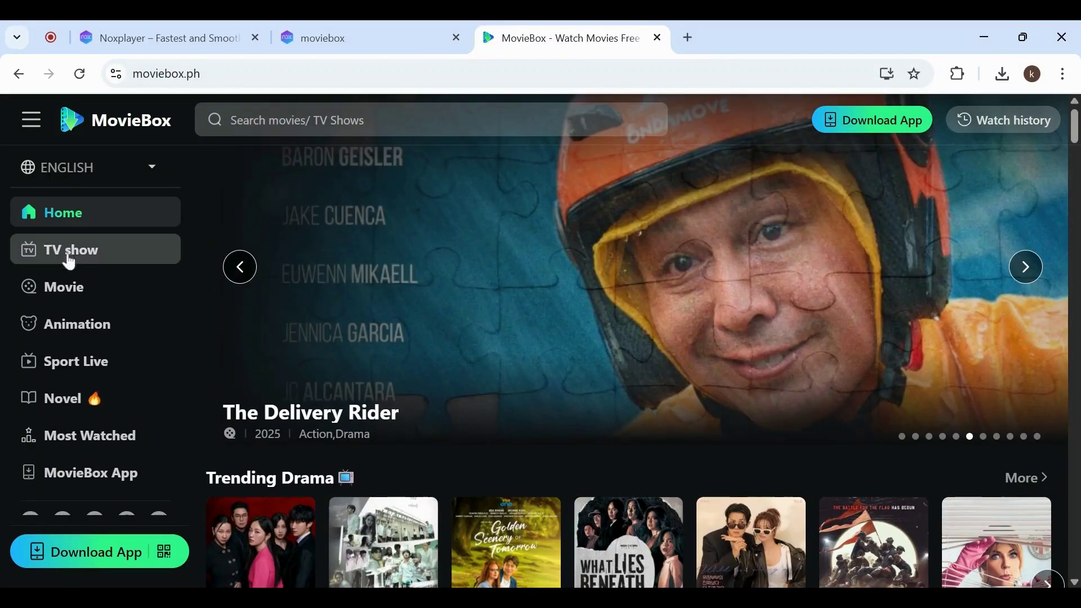
{"action": "scroll", "coordinate": [78, 342], "scroll_direction": "down", "scroll_amount": 1}
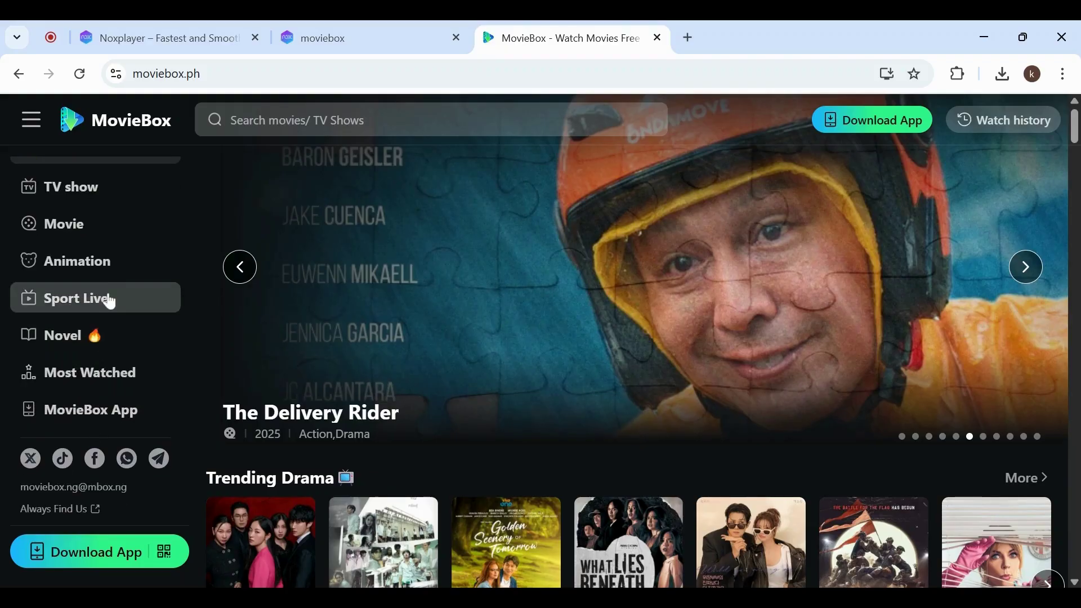
{"action": "scroll", "coordinate": [106, 295], "scroll_direction": "up", "scroll_amount": 1}
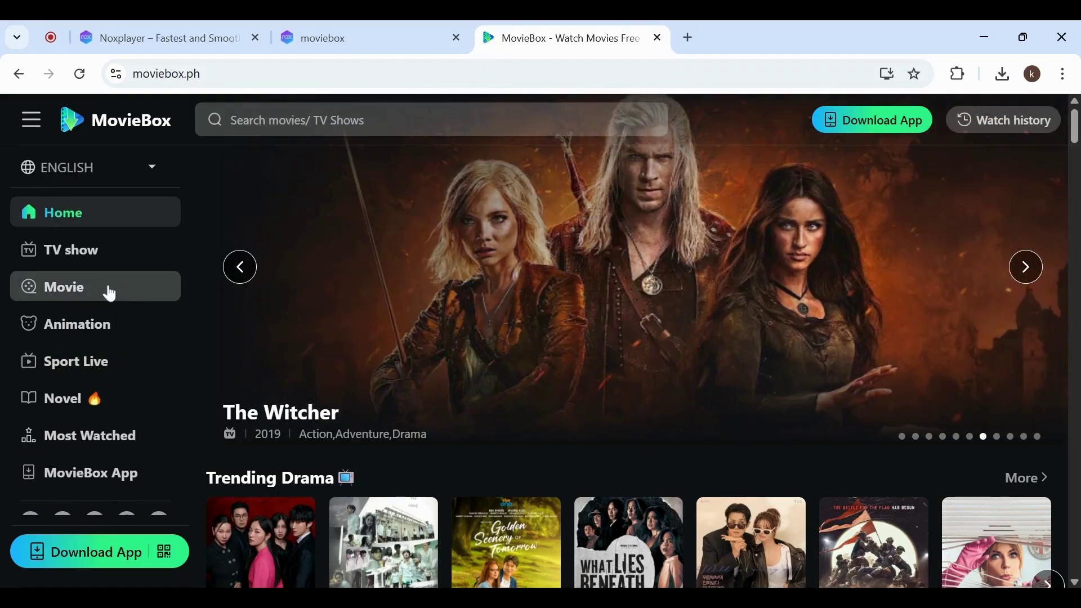